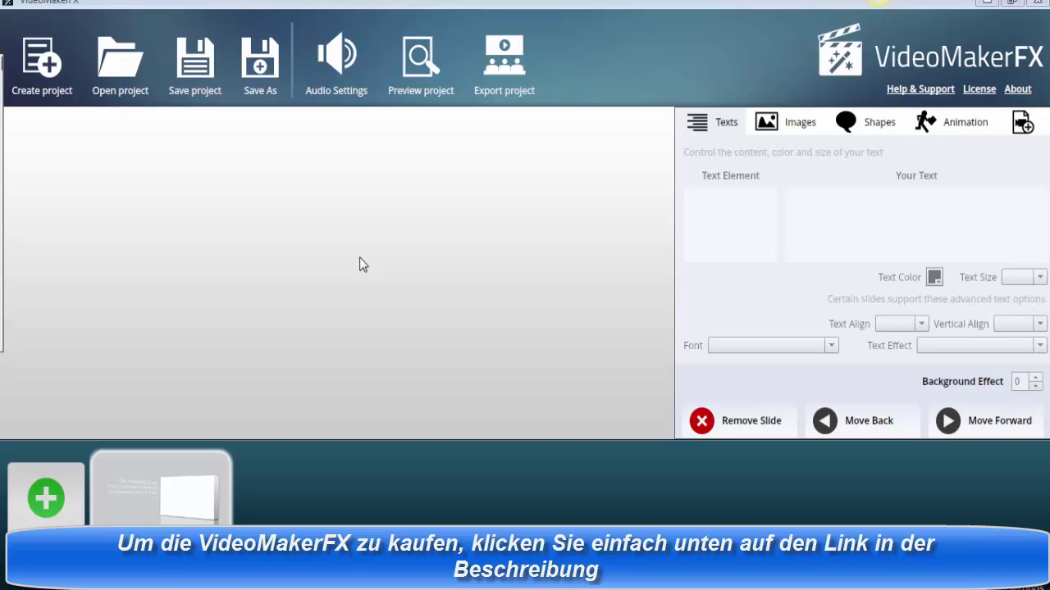
Step: Enable the voice second track in the audio settings and load Floorfilla - Anthem 2 from the Musik library
left_click(332, 85)
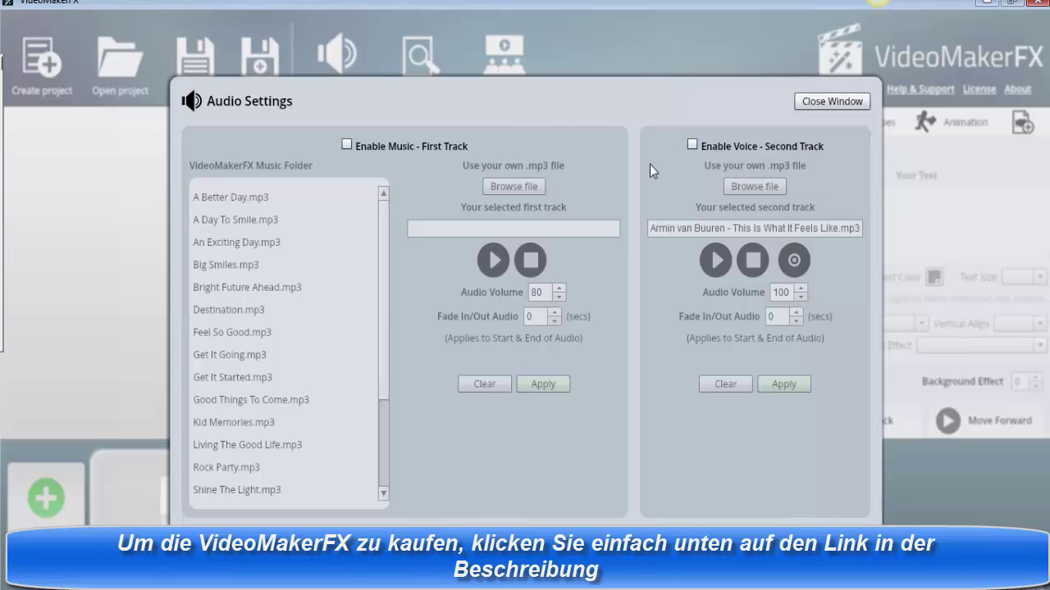
left_click(692, 145)
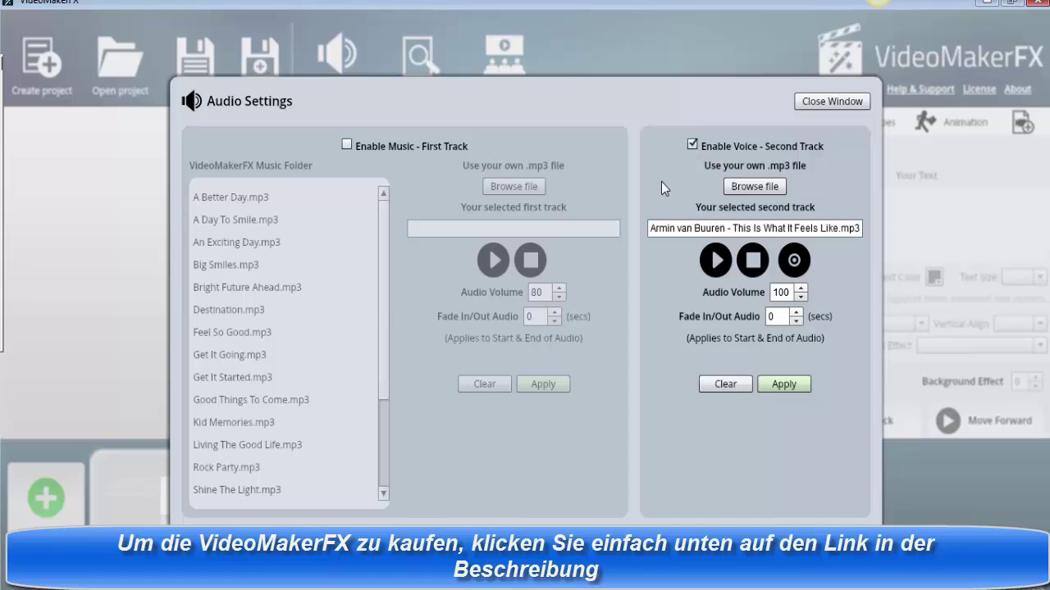
left_click(750, 187)
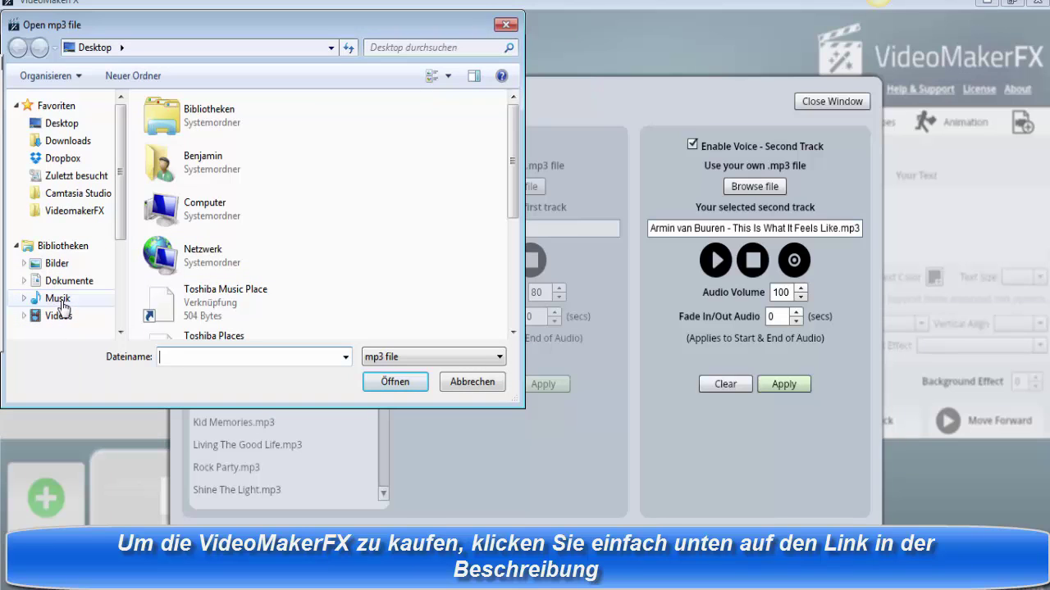
left_click(58, 299)
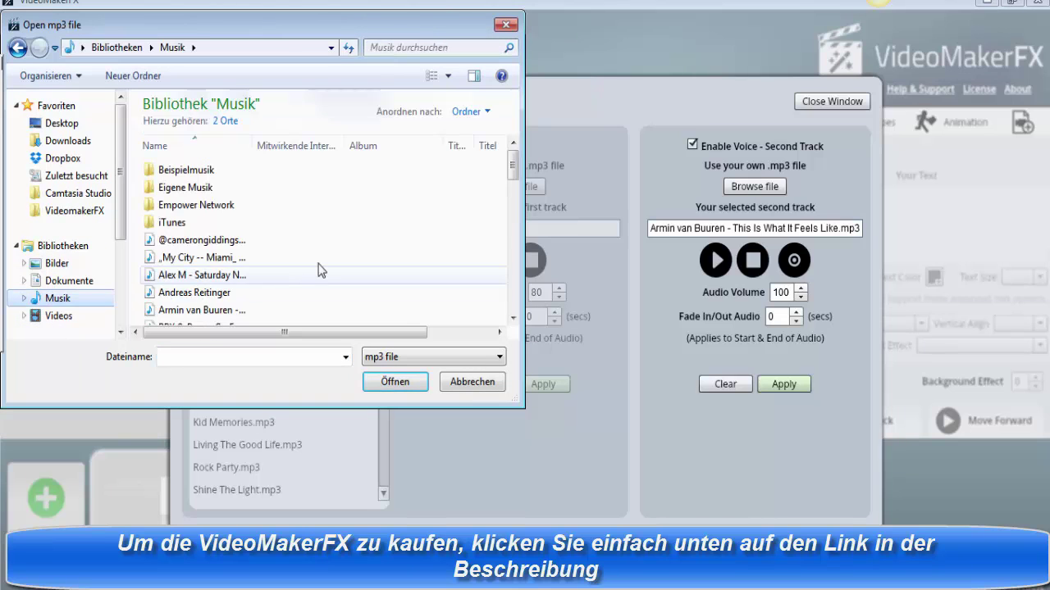
left_click_drag(513, 168, 516, 232)
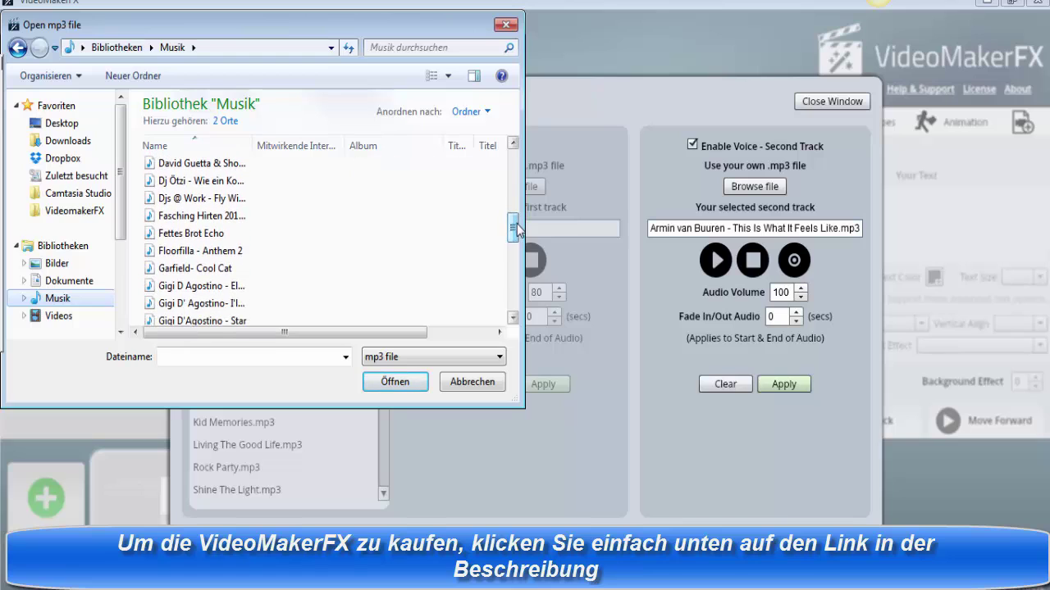
left_click(164, 254)
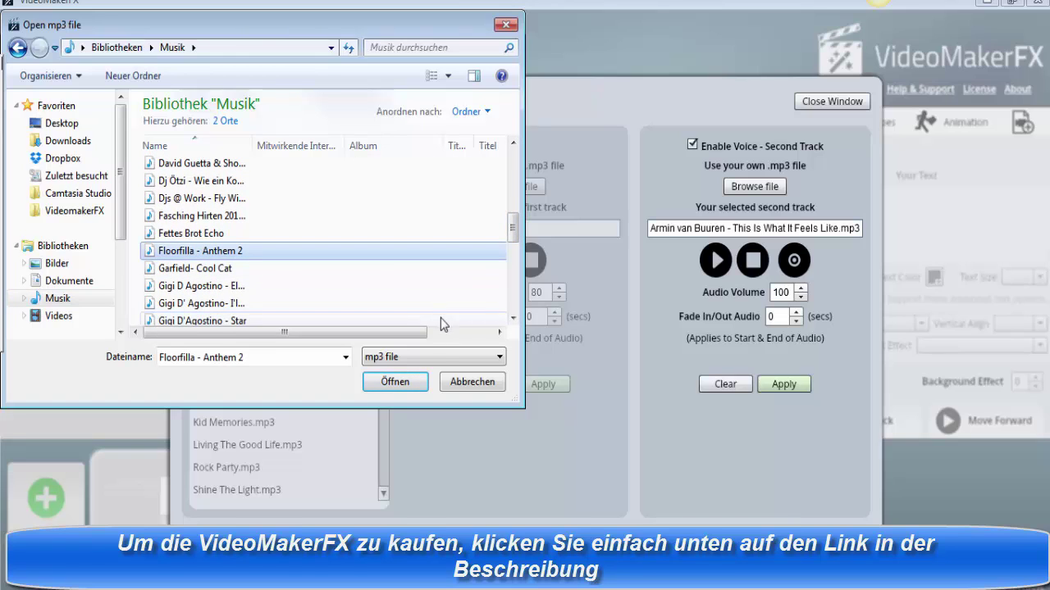
left_click(410, 381)
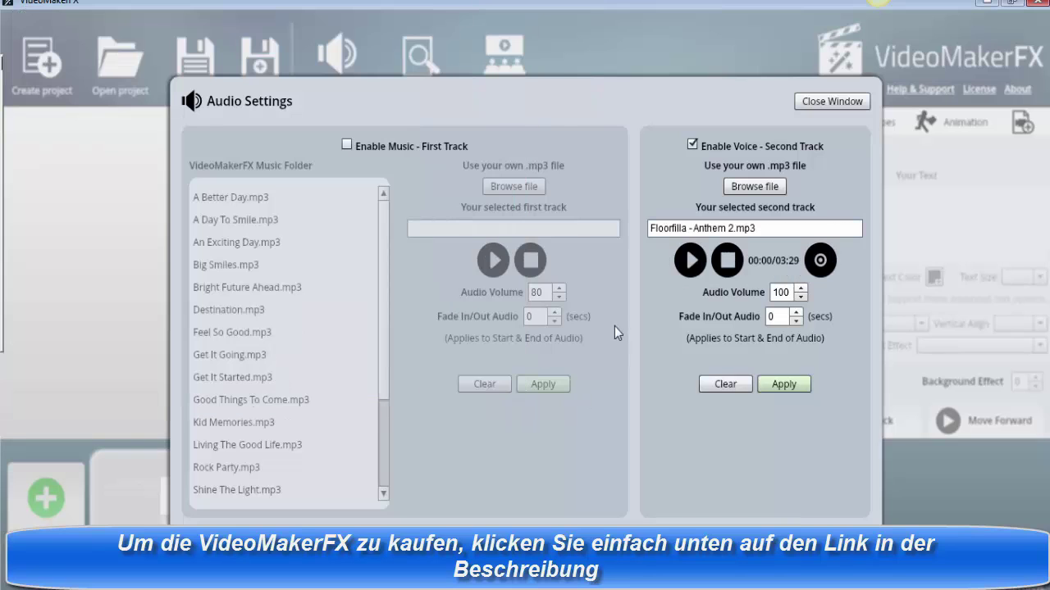
Step: Play the second track briefly and stop it, try to clear it, and enable the voice track again
left_click(689, 261)
left_click(727, 261)
left_click(720, 387)
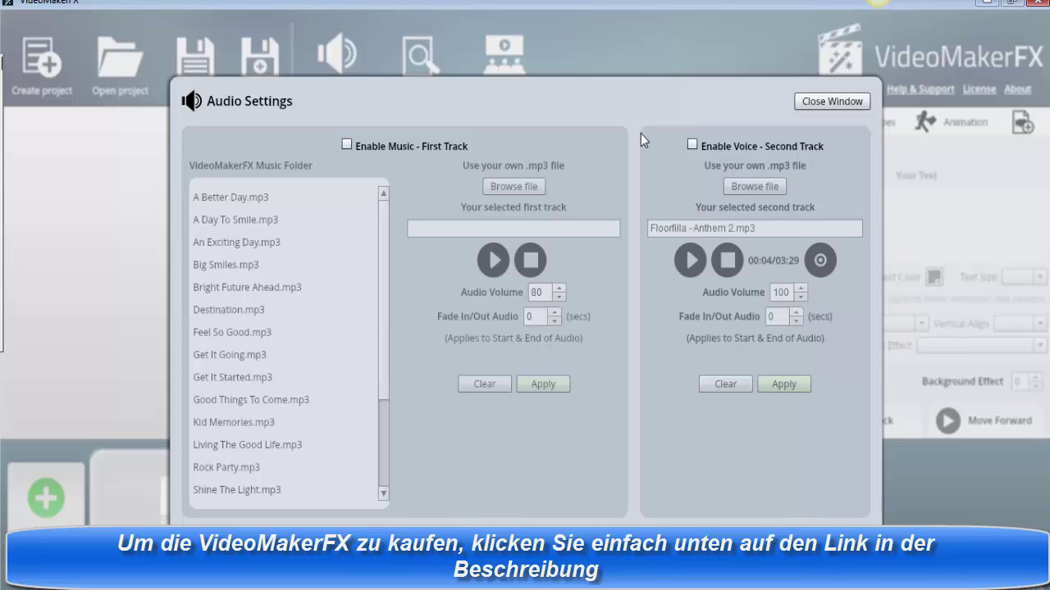
left_click(692, 146)
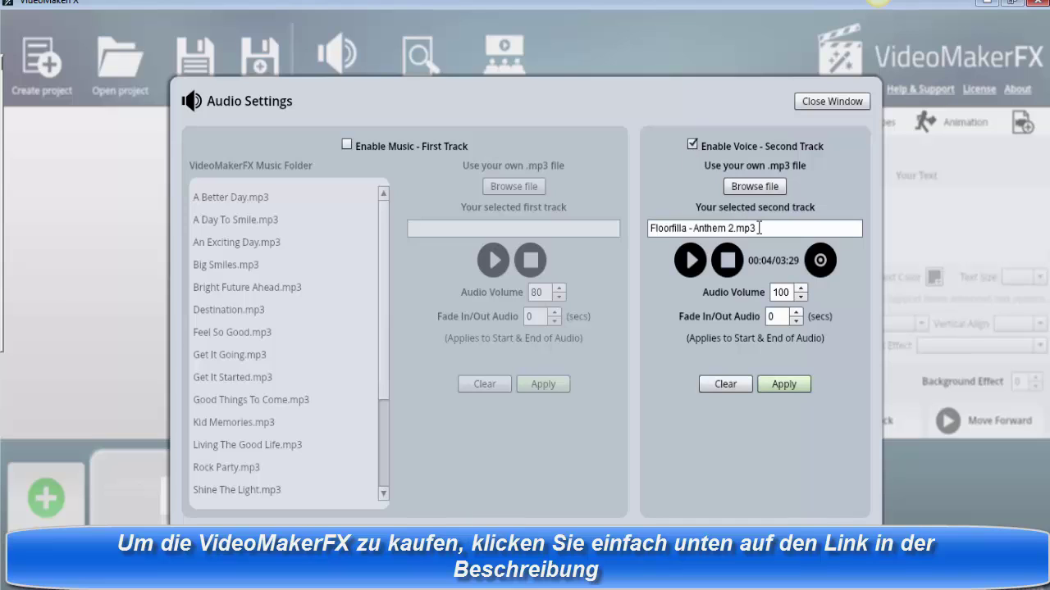
Step: Try to remove the second track by deleting its file name and switching the voice track off and on
left_click(759, 228)
triple_click(759, 228)
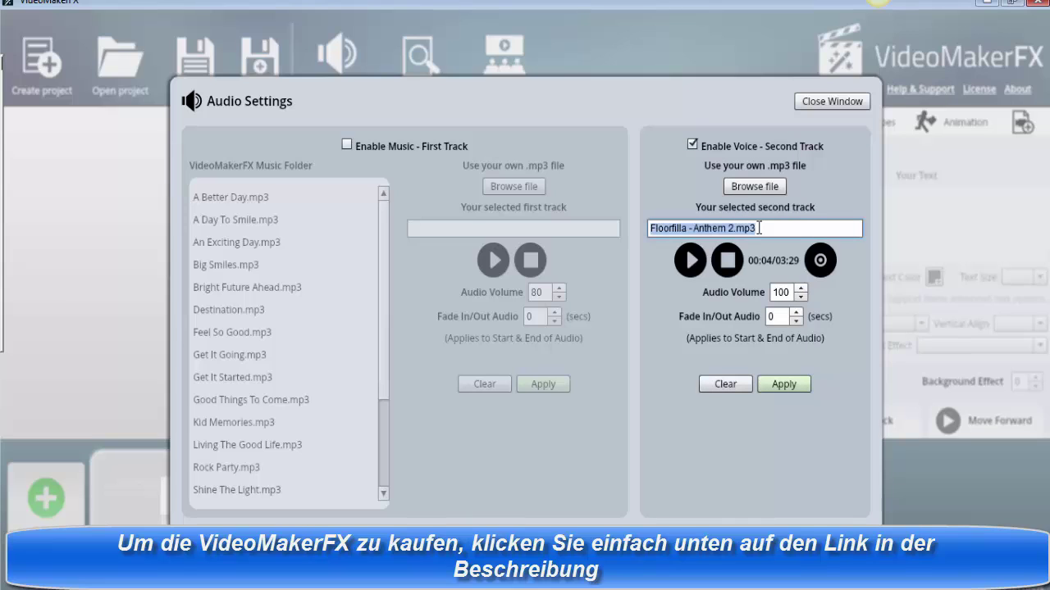
key("BackSpace")
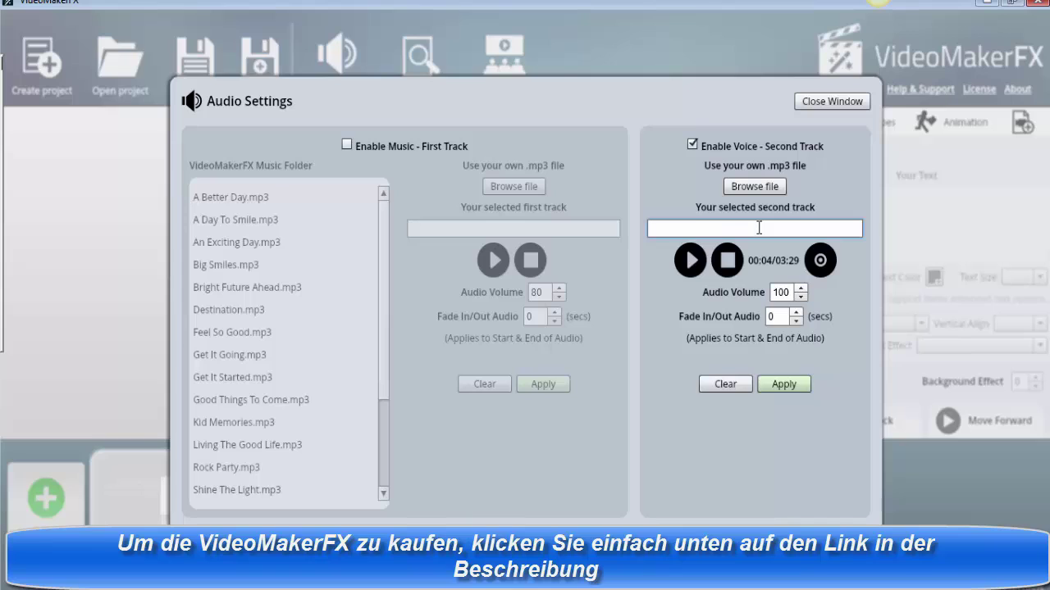
left_click(691, 145)
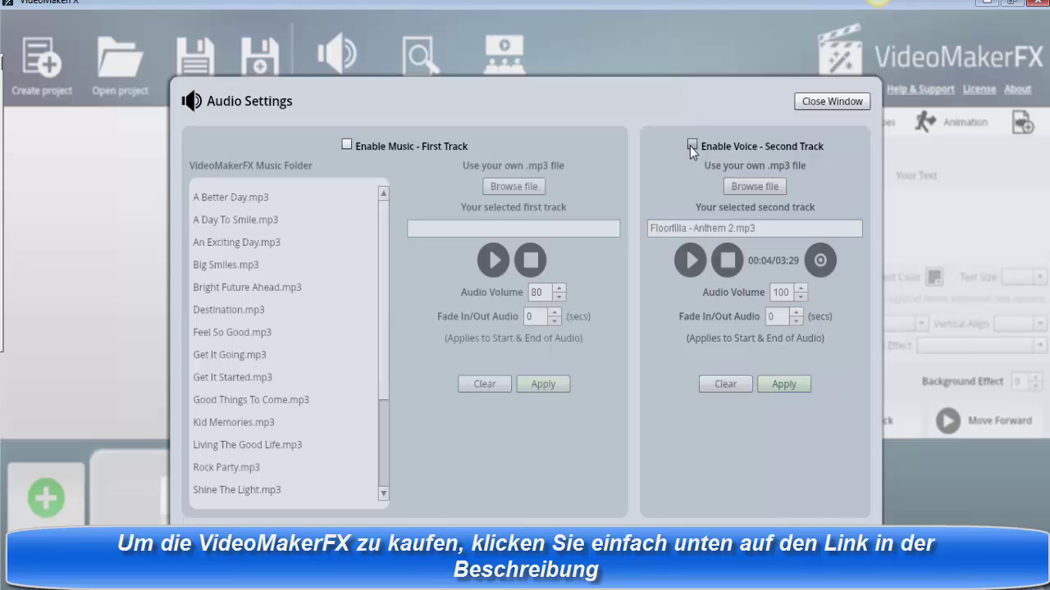
left_click(691, 145)
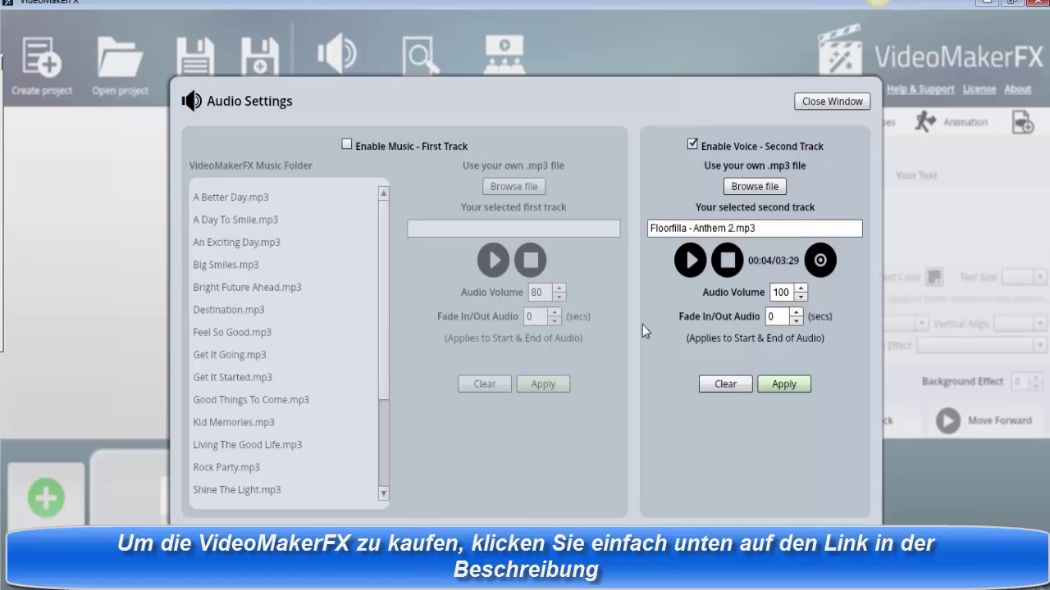
Step: Erase the whole file name of the selected second track character by character
left_click(789, 228)
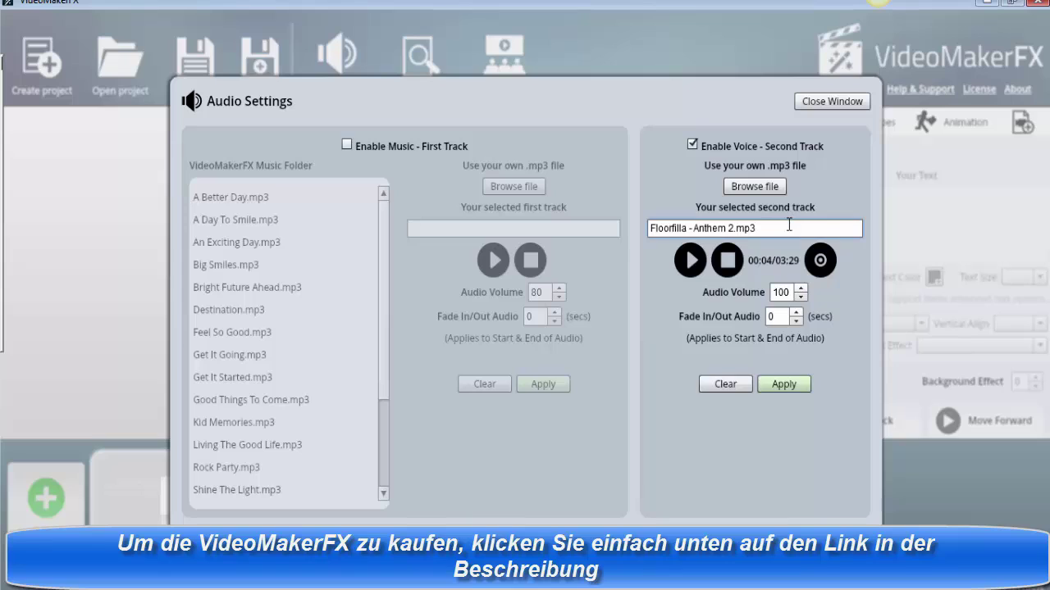
key("BackSpace")
key("BackSpace")
key("BackSpace")
key("BackSpace")
key("BackSpace")
key("BackSpace")
key("BackSpace")
key("BackSpace")
key("BackSpace")
key("BackSpace")
key("BackSpace")
key("BackSpace")
key("BackSpace")
key("BackSpace")
key("BackSpace")
key("BackSpace")
key("BackSpace")
key("BackSpace")
key("BackSpace")
key("BackSpace")
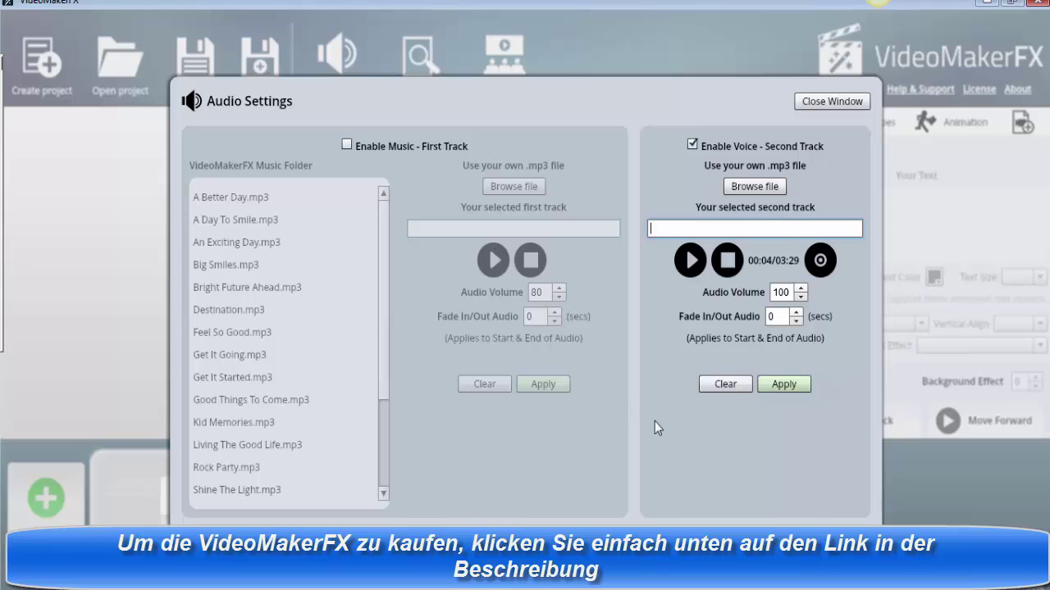
Step: Record a voice-over for the second track with the Voice Recorder and acknowledge the completed recording
left_click(821, 261)
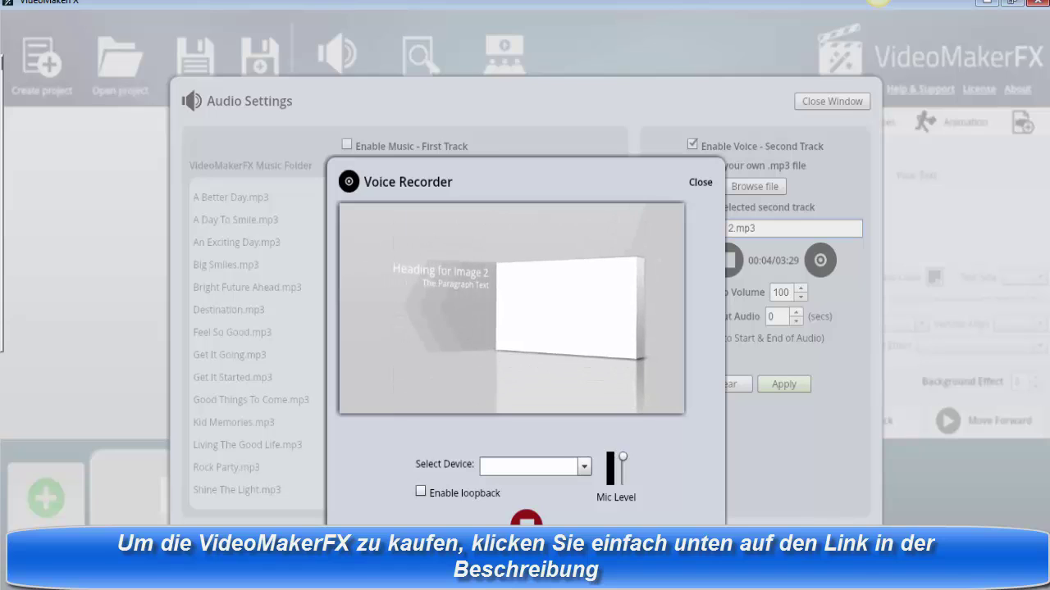
left_click(584, 467)
left_click(587, 467)
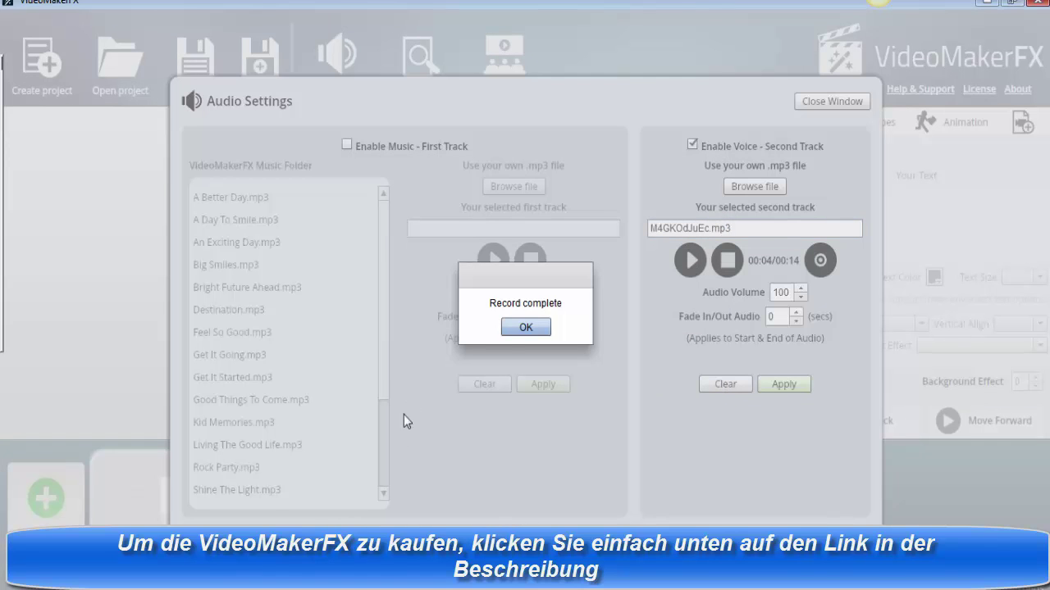
left_click(525, 327)
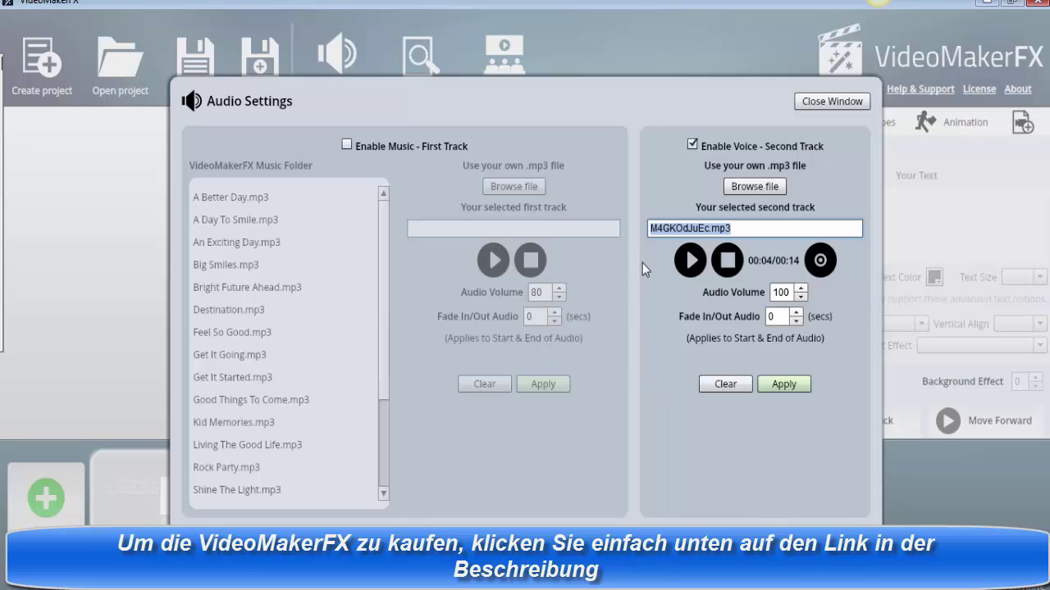
Step: Play back the recorded voice-over, stop it, and disable the voice second track
left_click(689, 261)
left_click(726, 261)
left_click(691, 145)
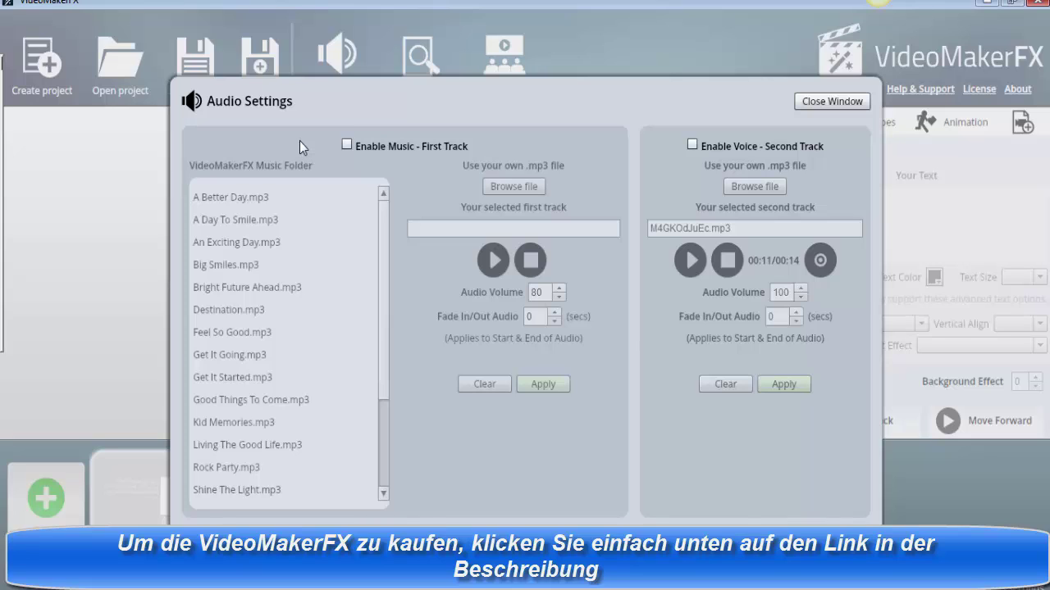
Step: Enable the music first track and audition A Better Day.mp3 from the VideoMakerFX music folder
left_click(346, 145)
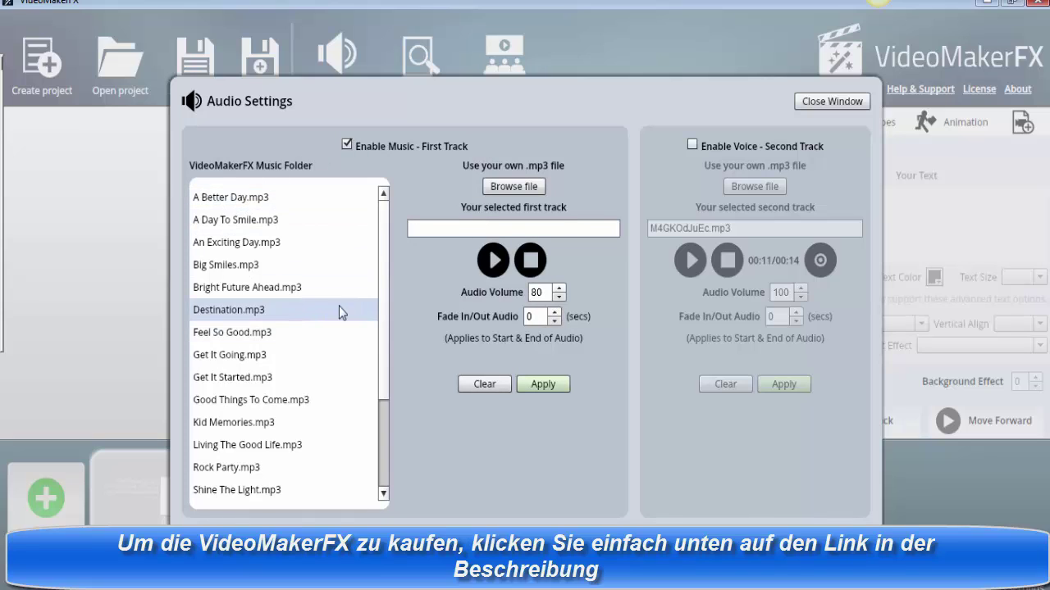
mouse_move(382, 298)
left_mouse_down()
mouse_move(387, 381)
mouse_move(382, 280)
left_mouse_up()
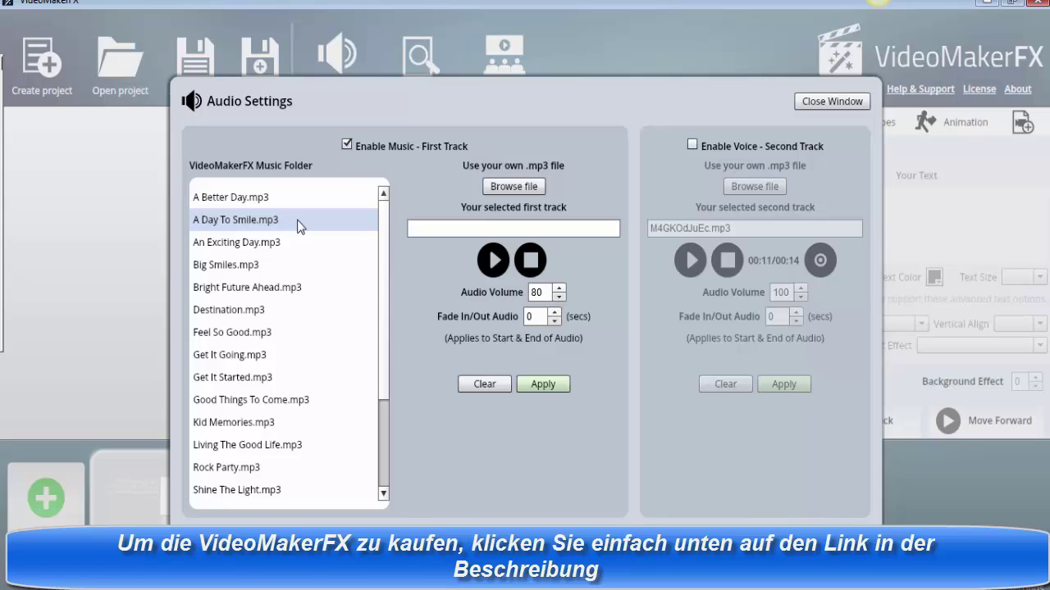
left_click(249, 198)
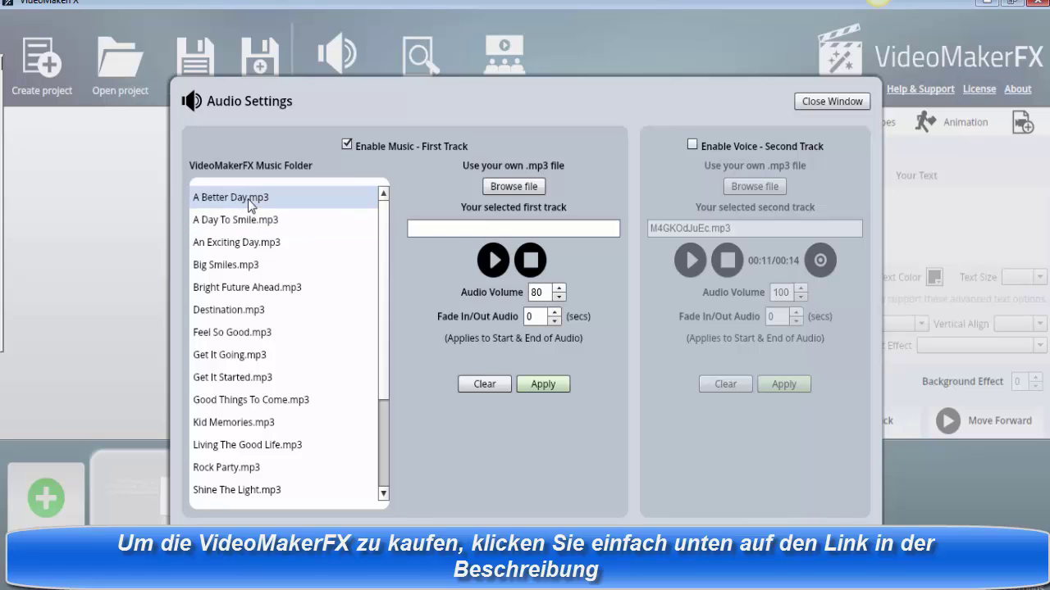
left_click(460, 262)
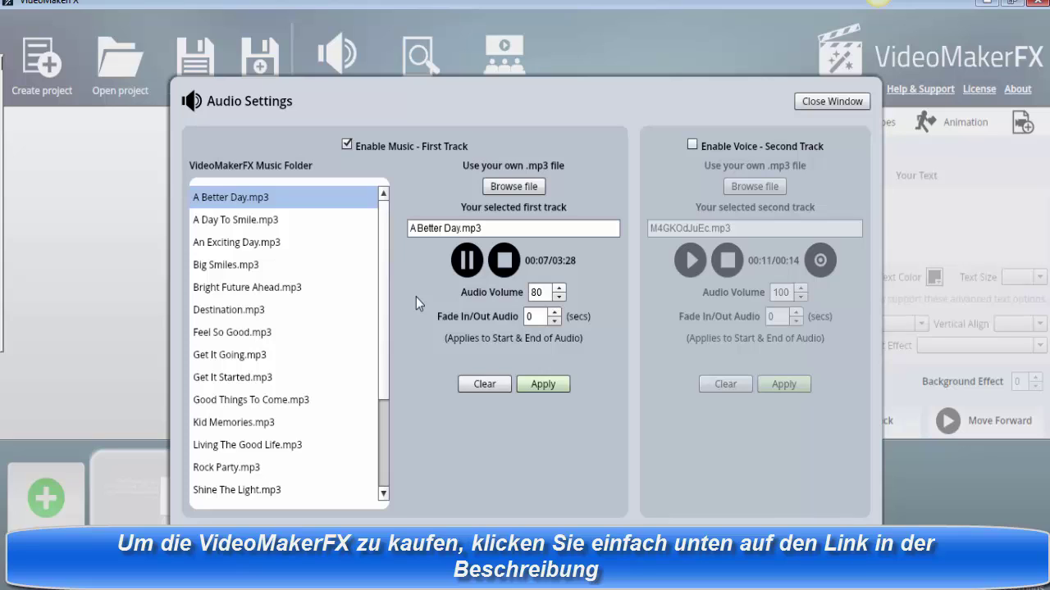
left_click(506, 259)
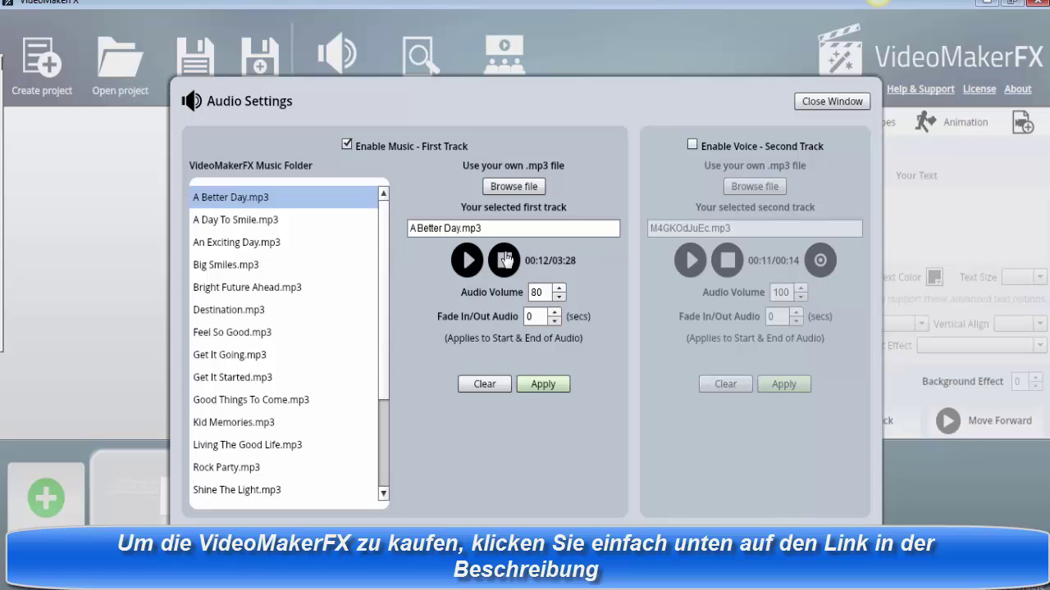
Step: Audition A Day To Smile.mp3 and An Exciting Day.mp3 as first track, stopping each after a short listen
left_click(210, 221)
left_click(466, 260)
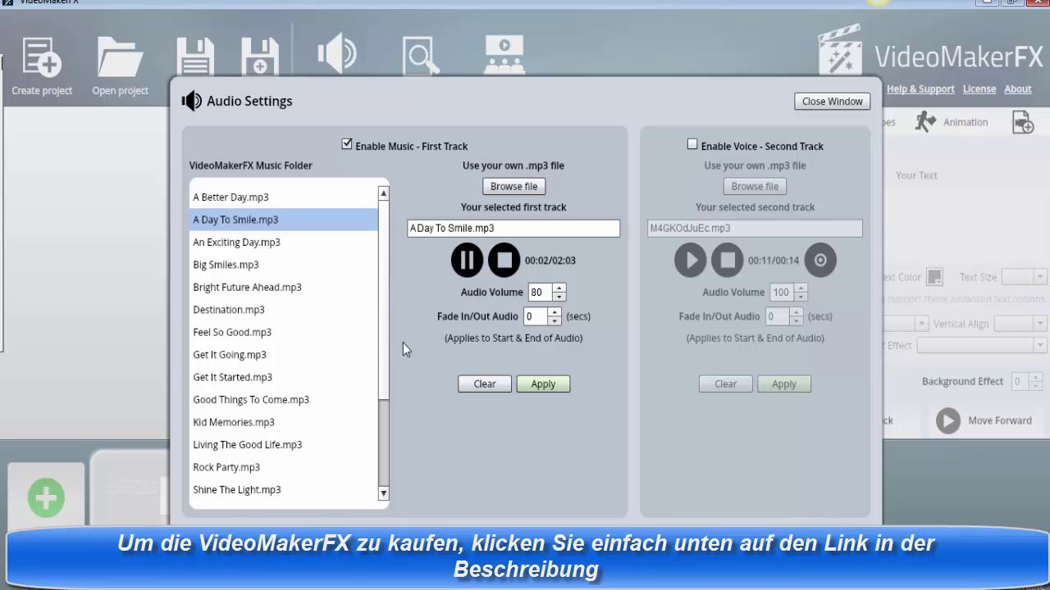
left_click(505, 260)
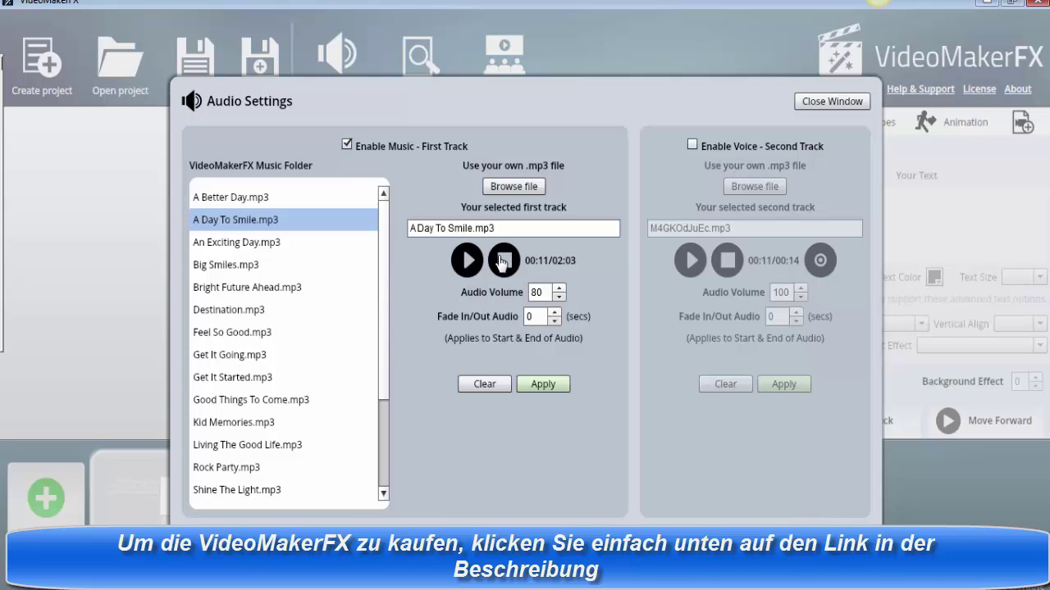
left_click(255, 248)
left_click(466, 260)
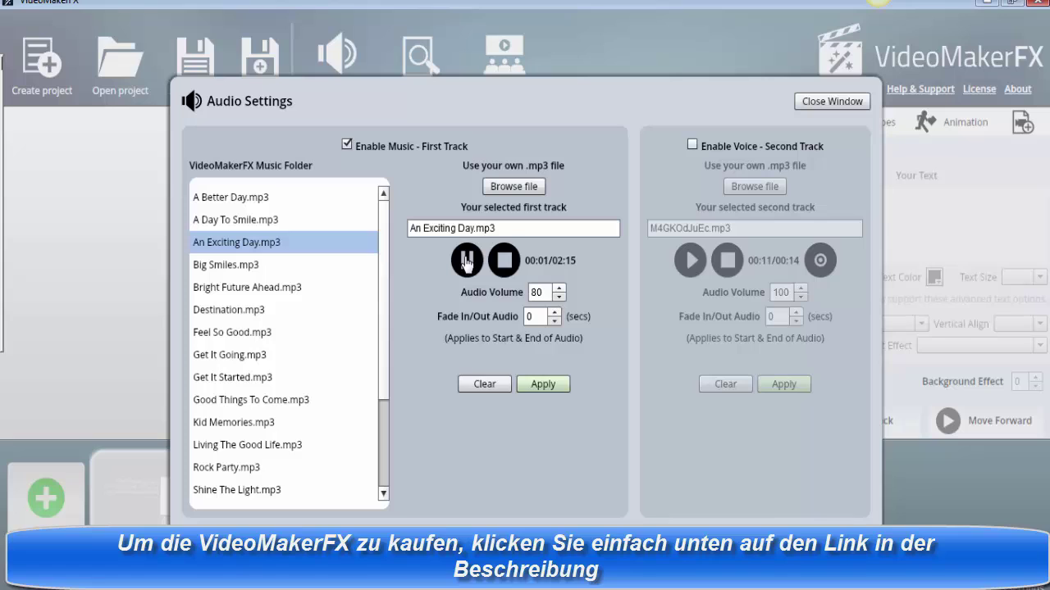
left_click(504, 260)
Step: Audition Big Smiles.mp3 and Bright Future Ahead.mp3 as first track, stopping each after a short listen
left_click(238, 265)
left_click(468, 261)
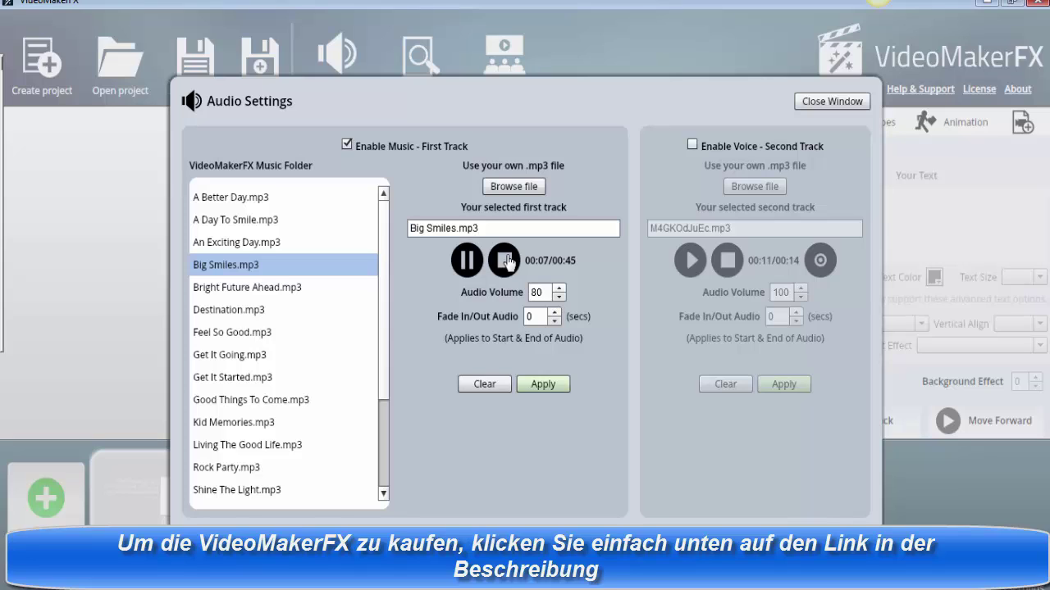
left_click(507, 260)
left_click(320, 287)
left_click(470, 260)
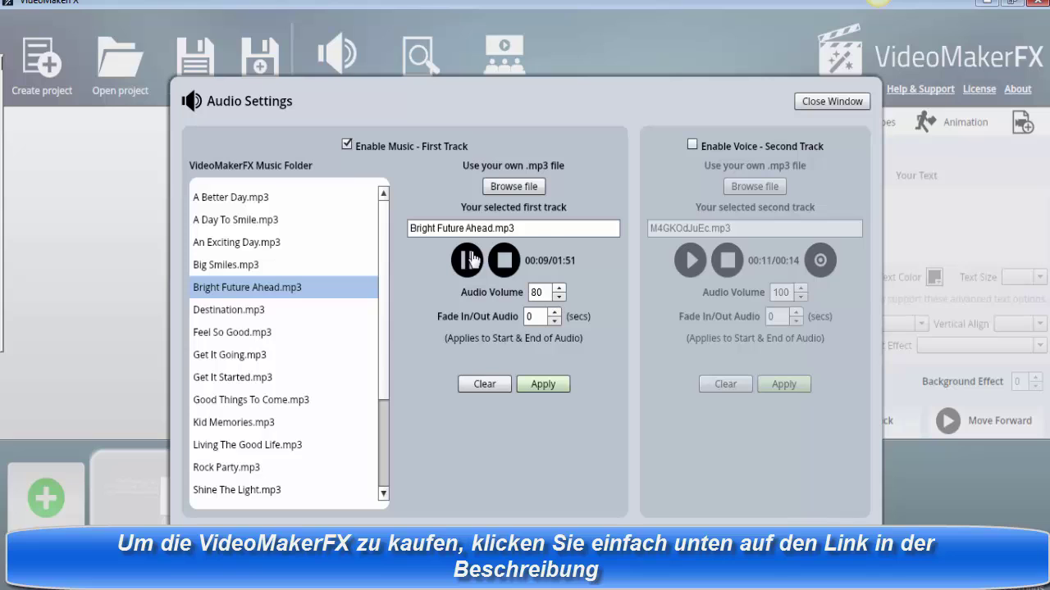
left_click(505, 261)
Step: Audition Destination.mp3 and Feel So Good.mp3 as first track, stopping each after a short listen
left_click(250, 316)
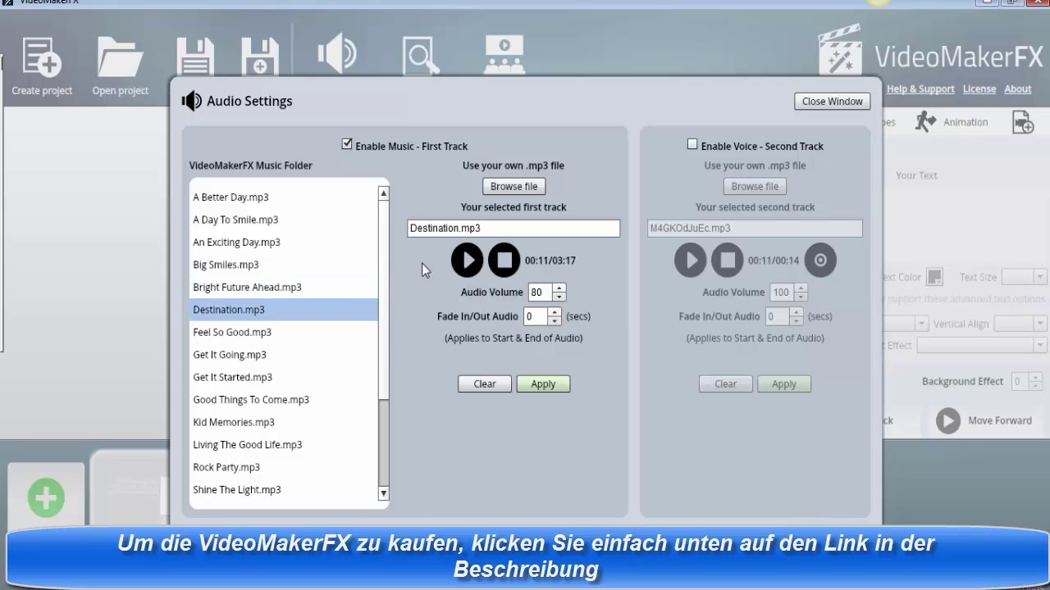
left_click(466, 261)
left_click(504, 260)
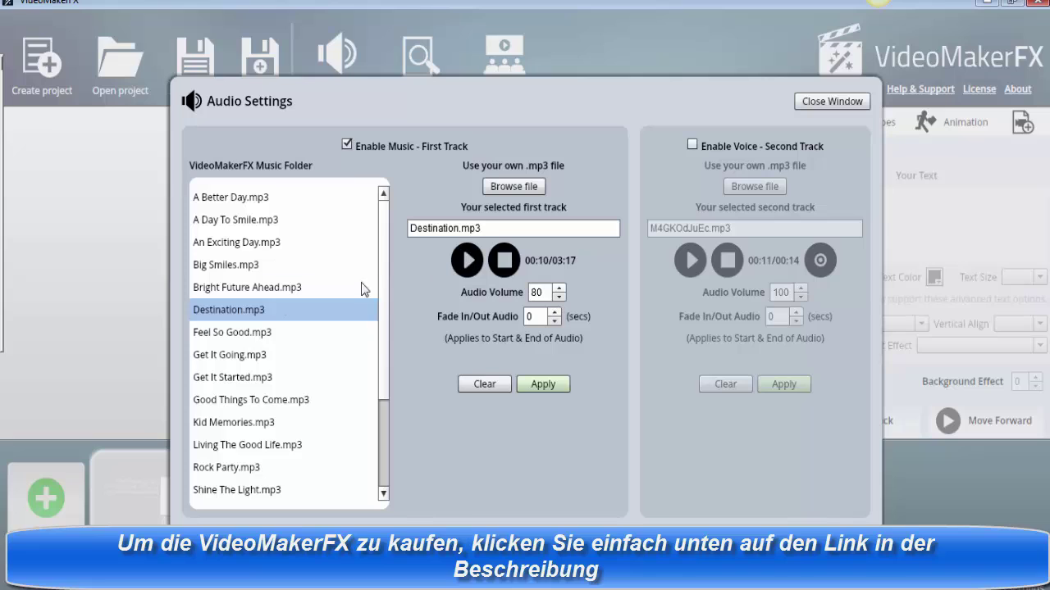
left_click(229, 334)
left_click(464, 261)
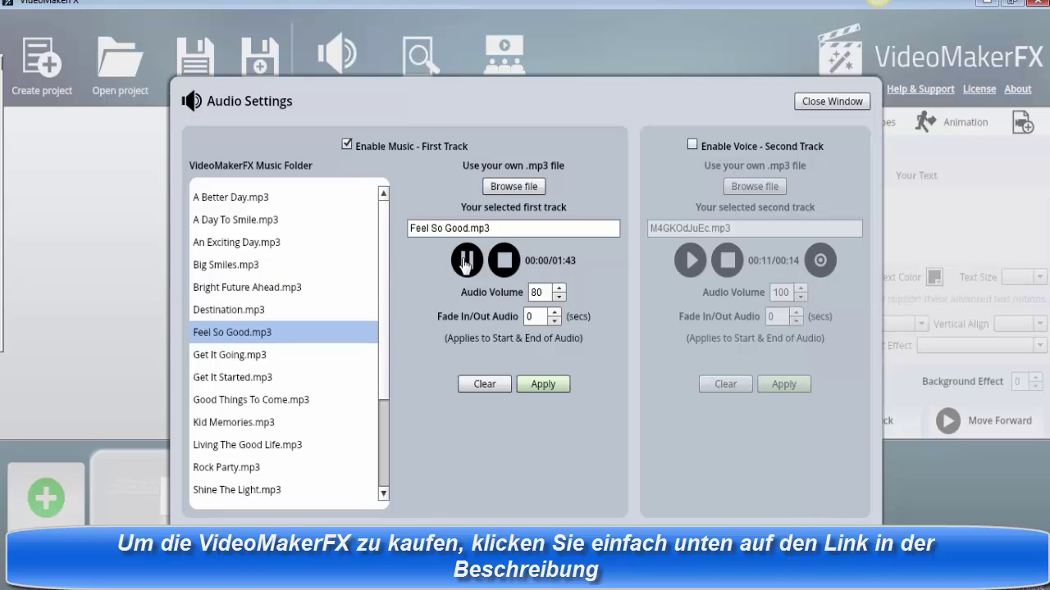
left_click(506, 261)
Step: Audition Get It Going.mp3 and Get It Started.mp3 as first track, stopping each after a short listen
left_click(246, 357)
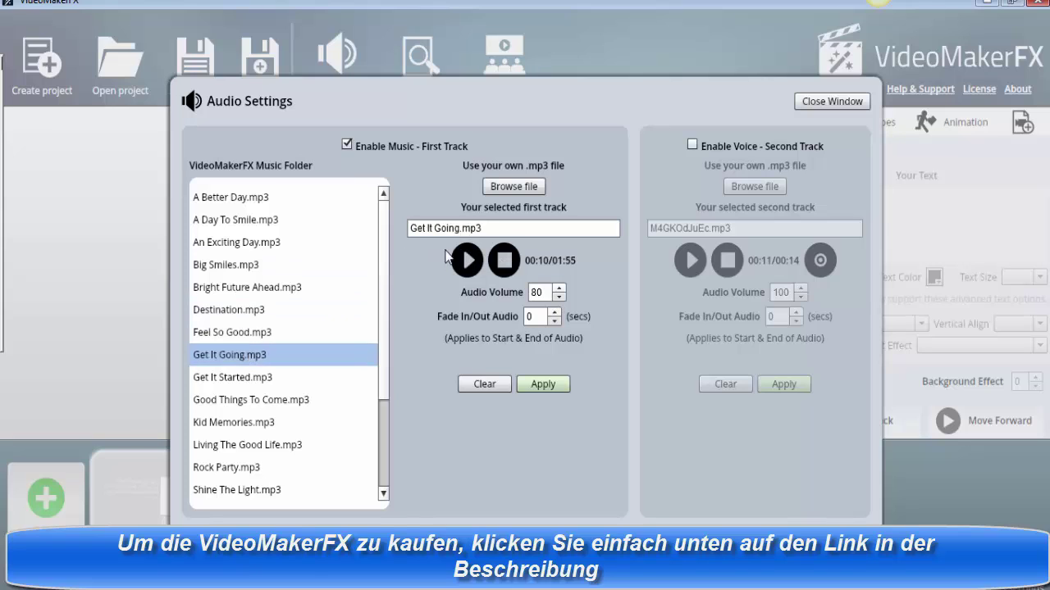
left_click(466, 260)
left_click(504, 260)
left_click(207, 379)
left_click(467, 260)
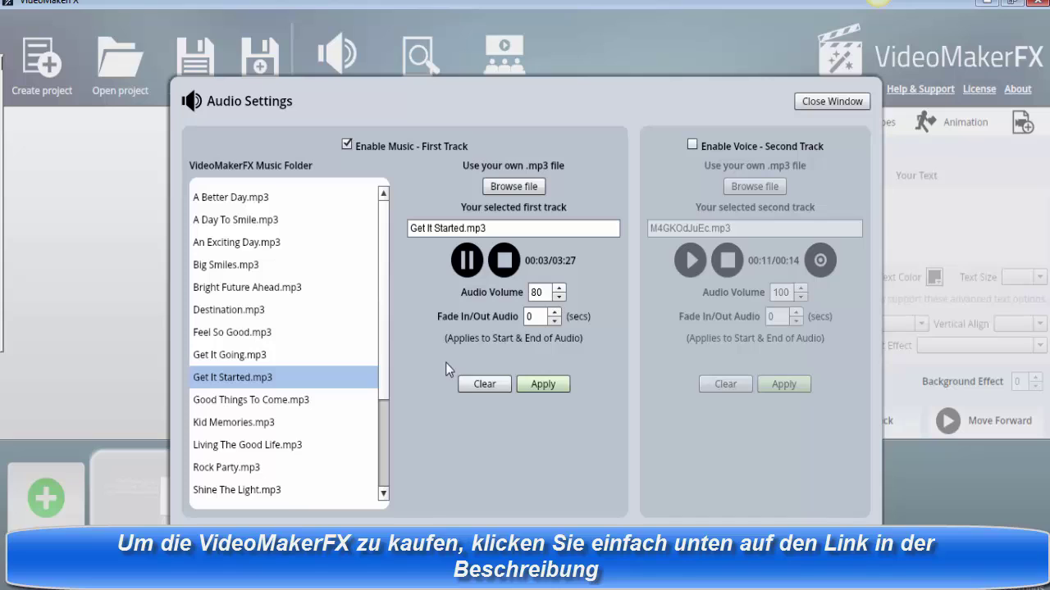
left_click(506, 263)
Step: Audition Good Things To Come.mp3 and Kid Memories.mp3 as first track, stopping each after a short listen
left_click(264, 400)
left_click(467, 261)
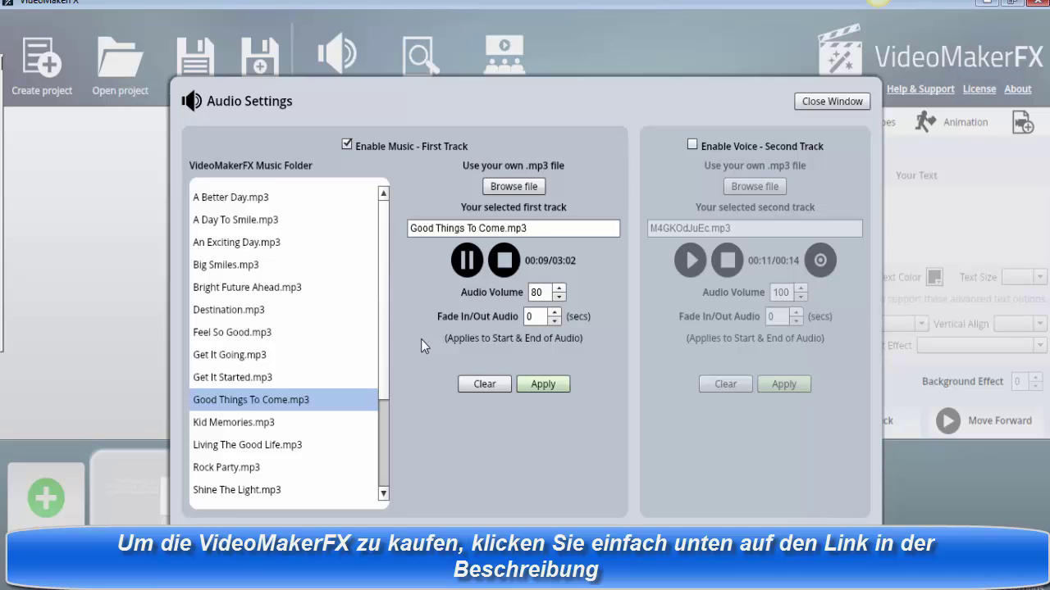
left_click(467, 260)
left_click(275, 423)
left_click(470, 260)
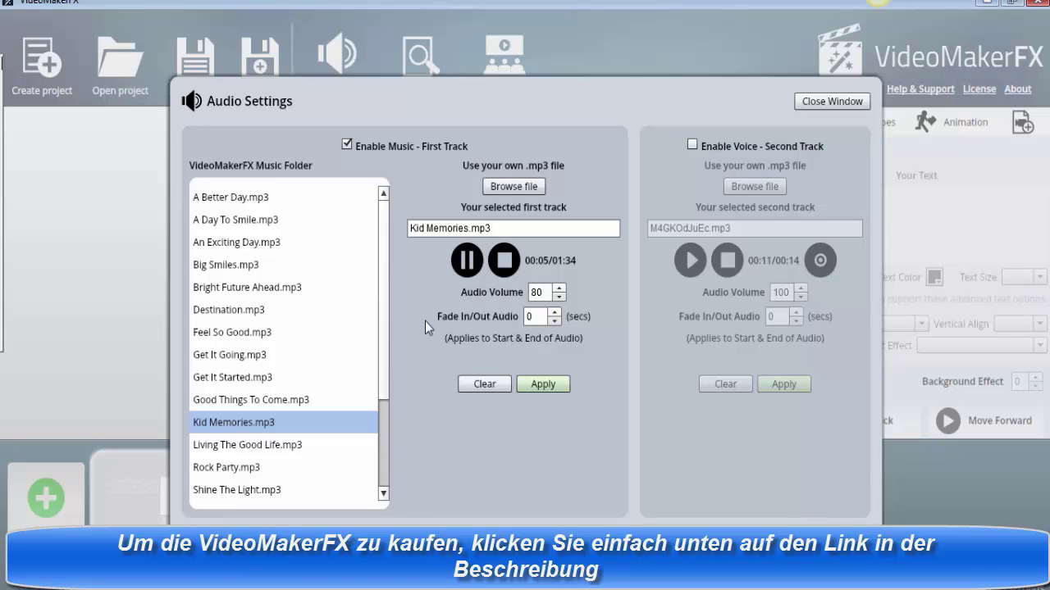
left_click(506, 260)
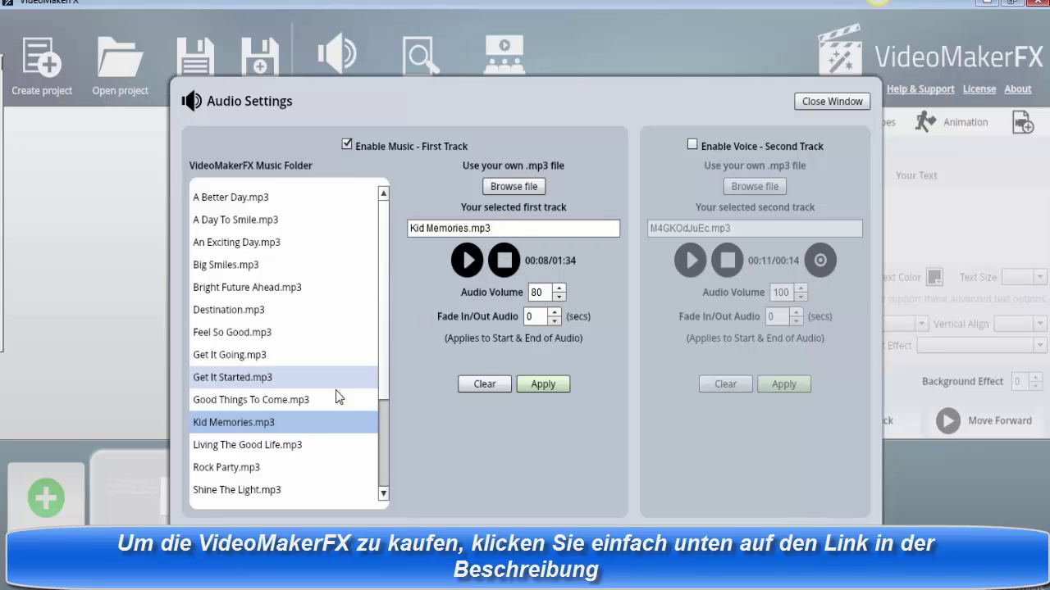
Step: Audition Living The Good Life.mp3 and Rock Party.mp3 as first track, stopping each after a short listen
left_click(282, 447)
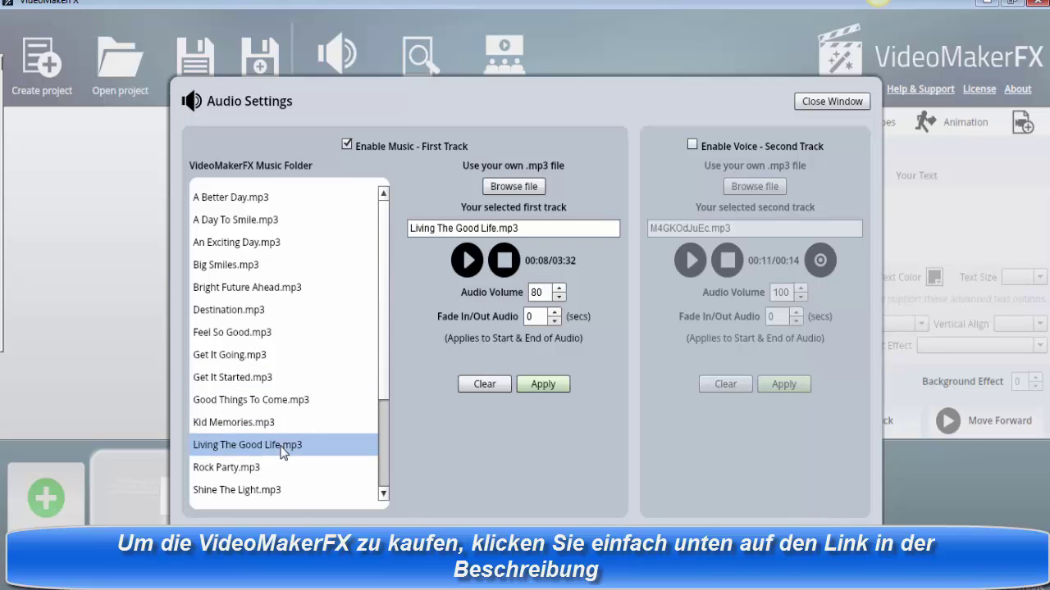
left_click(466, 261)
left_click(503, 260)
left_click(240, 469)
left_click(467, 260)
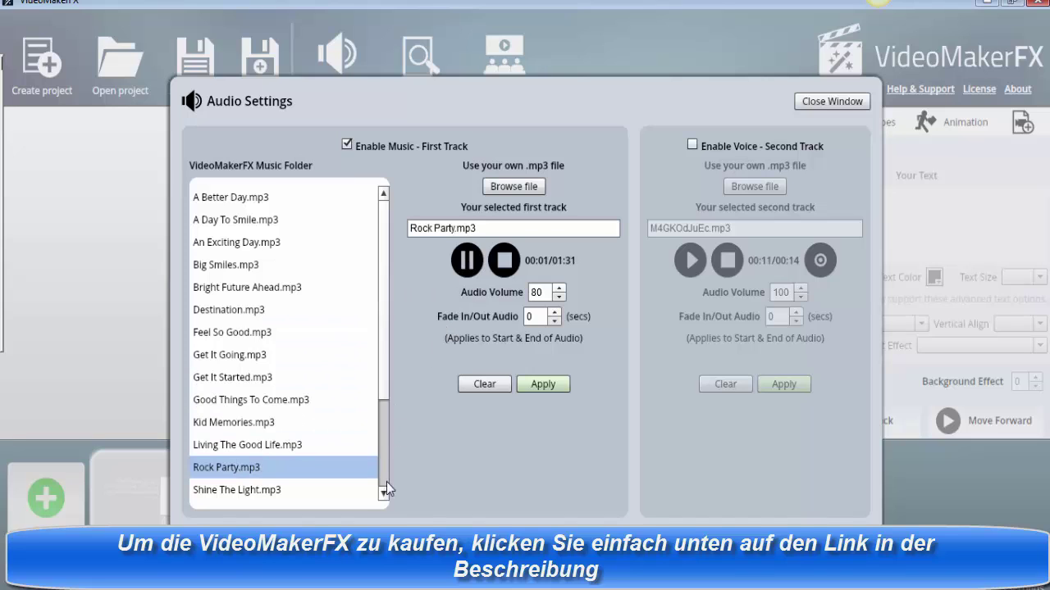
left_click_drag(382, 384, 383, 414)
scroll(382, 415, "down", 4)
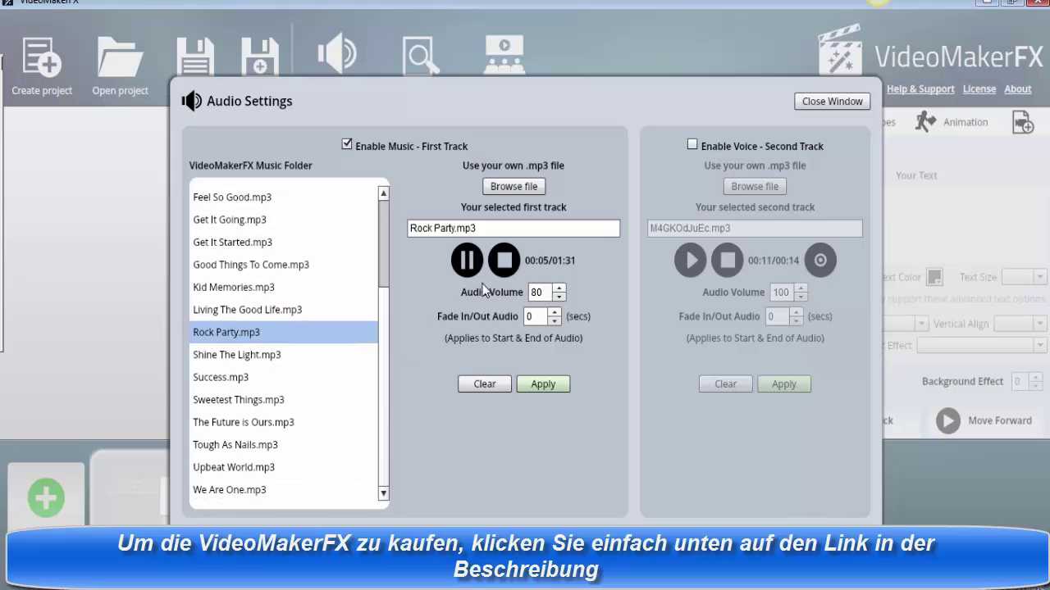
left_click(466, 260)
Step: Audition Shine The Light.mp3 and Success.mp3 as first track, stopping each after a short listen
left_click(272, 361)
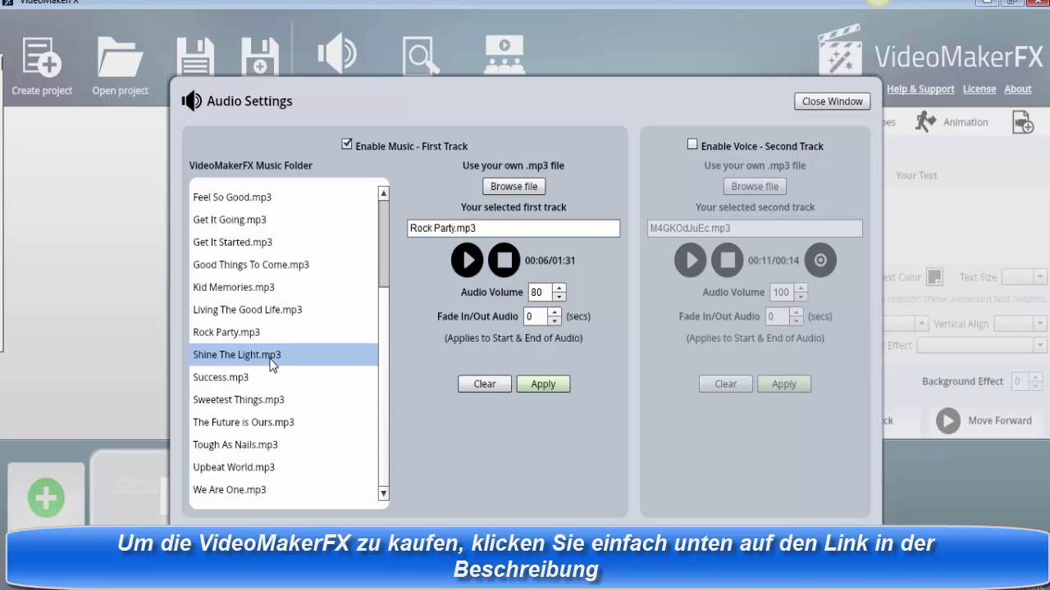
left_click(468, 261)
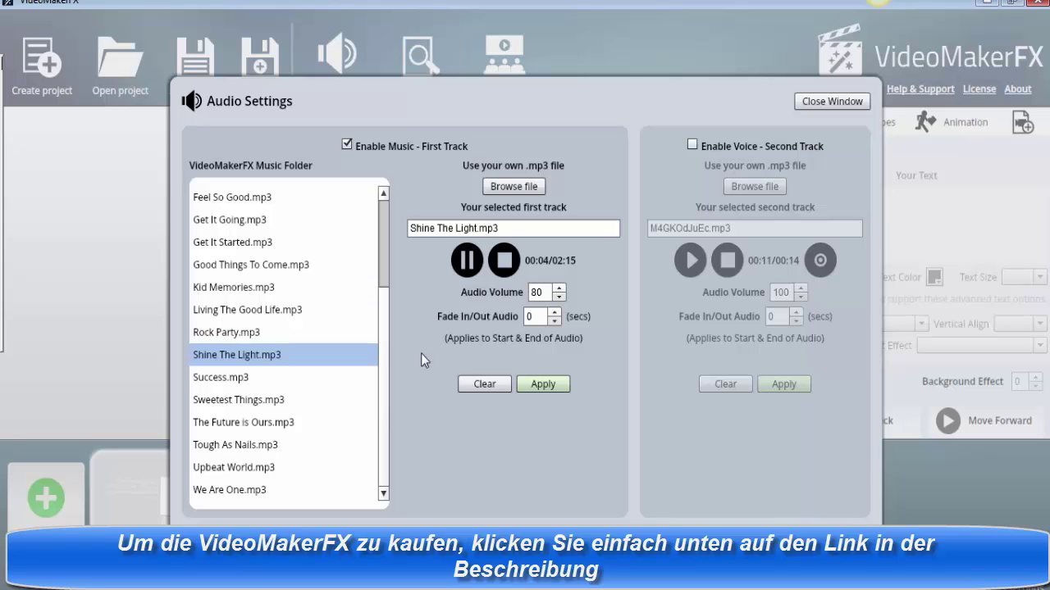
left_click(505, 260)
left_click(257, 381)
left_click(465, 260)
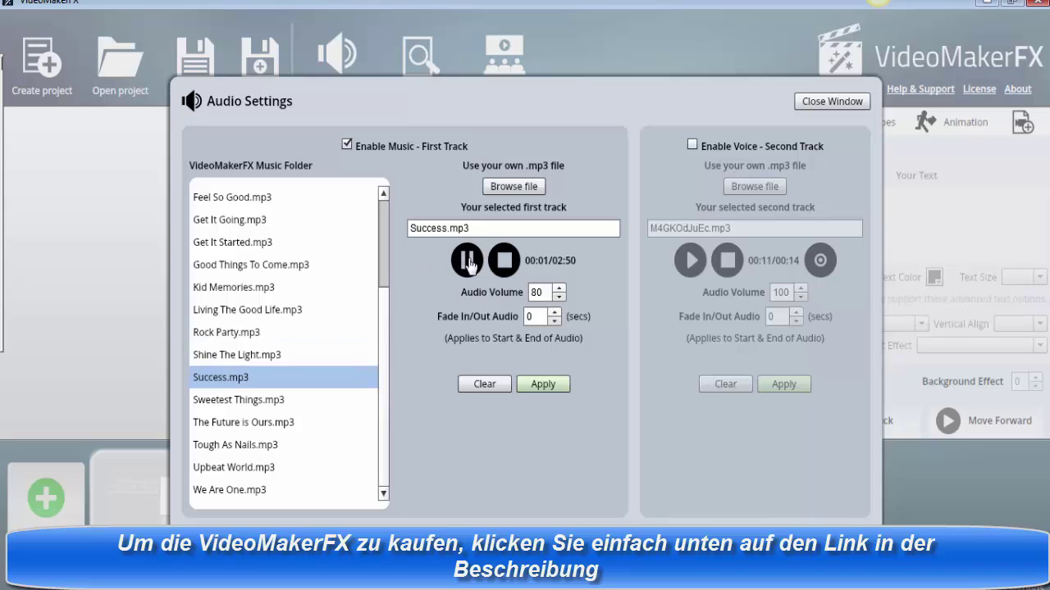
left_click(504, 260)
Step: Audition Sweetest Things.mp3 and The Future is Ours.mp3 as first track, stopping each after a short listen
left_click(249, 401)
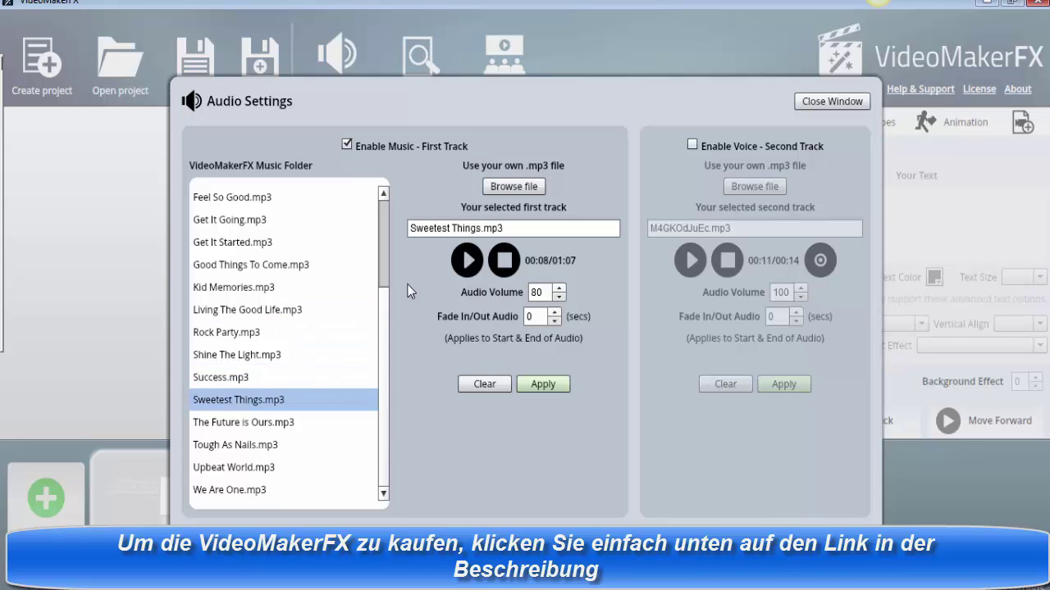
left_click(467, 260)
left_click(503, 259)
left_click(244, 428)
left_click(468, 261)
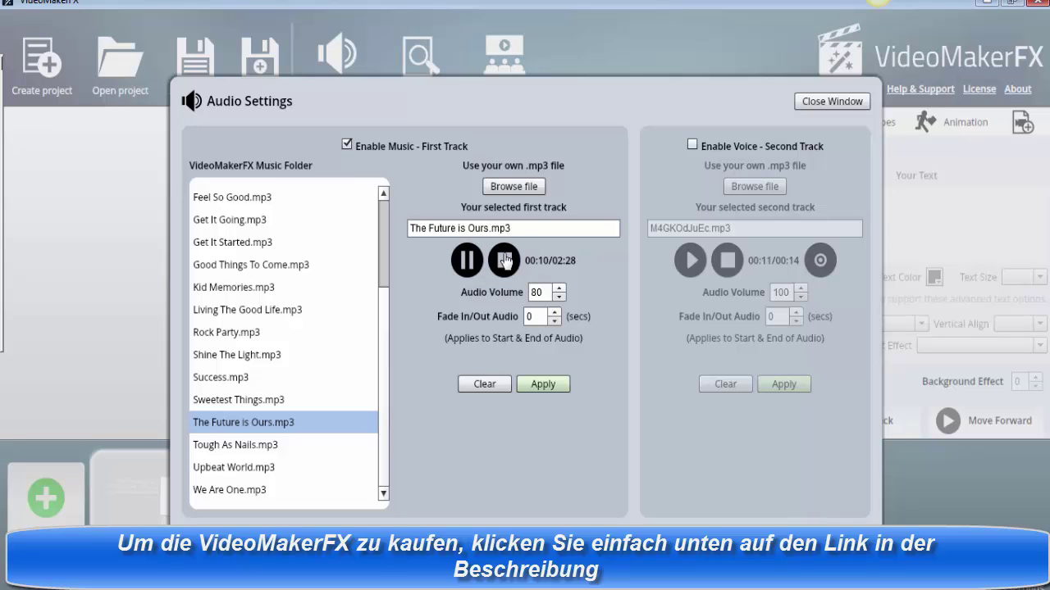
left_click(505, 260)
Step: Audition Tough As Nails.mp3 and Upbeat World.mp3 as first track, stopping each after a short listen
left_click(261, 445)
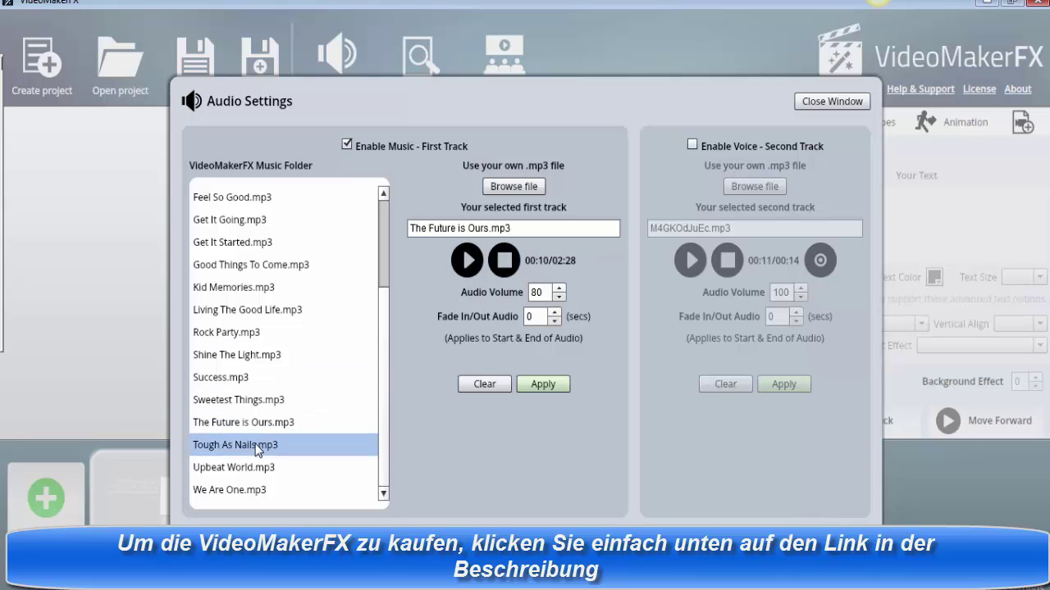
left_click(465, 262)
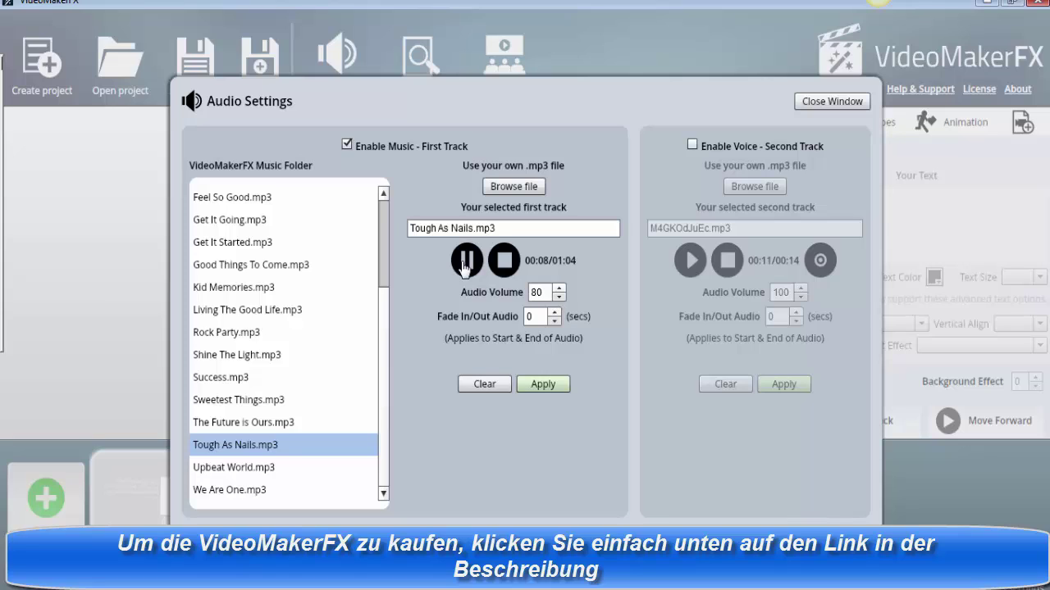
left_click(510, 260)
left_click(244, 469)
left_click(469, 261)
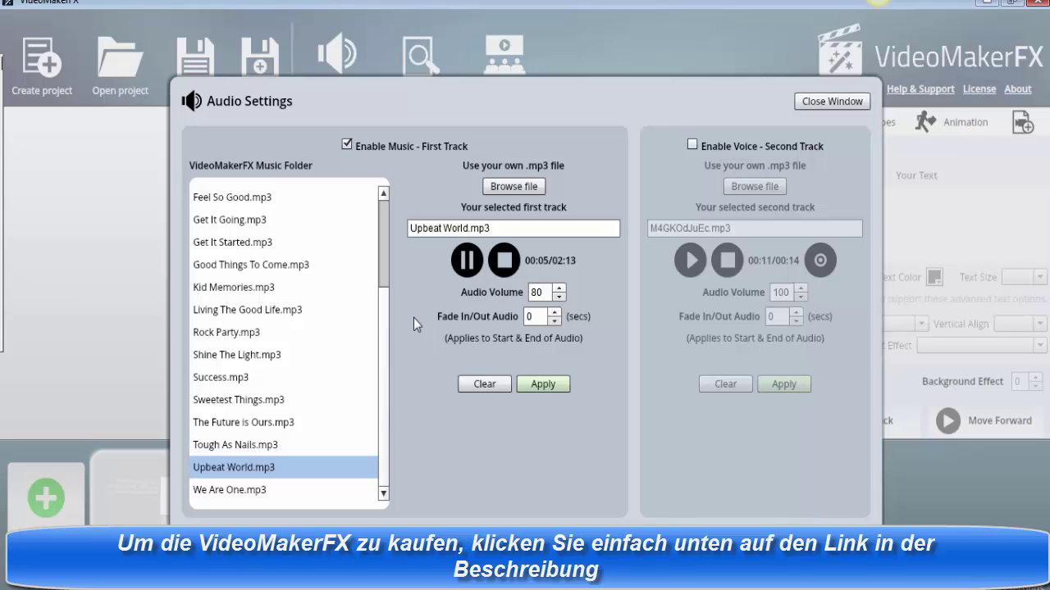
left_click(506, 259)
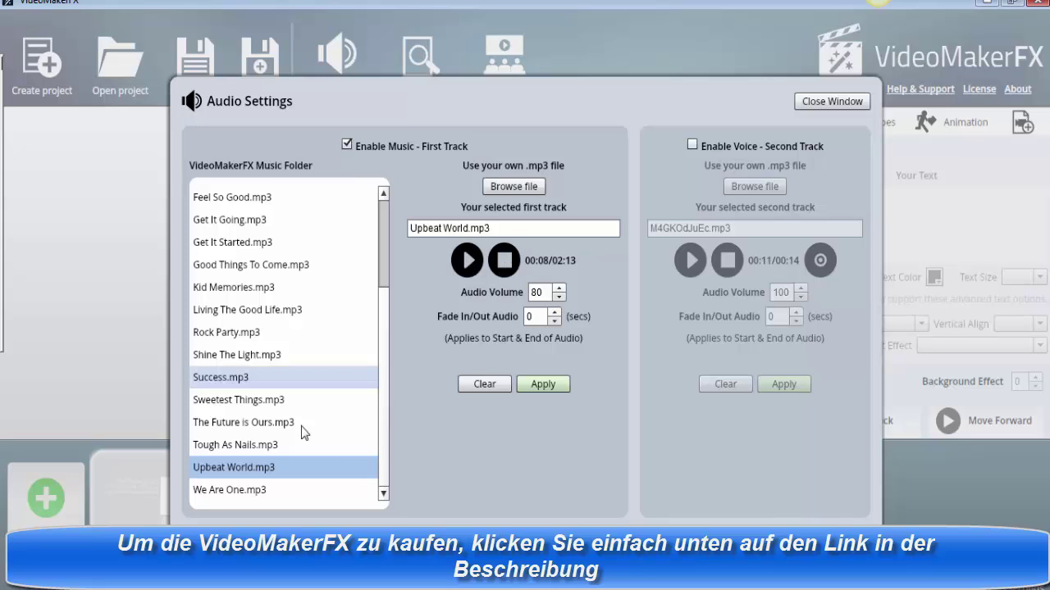
Step: Choose We Are One.mp3 as the first track and play it briefly before stopping it
left_click(235, 495)
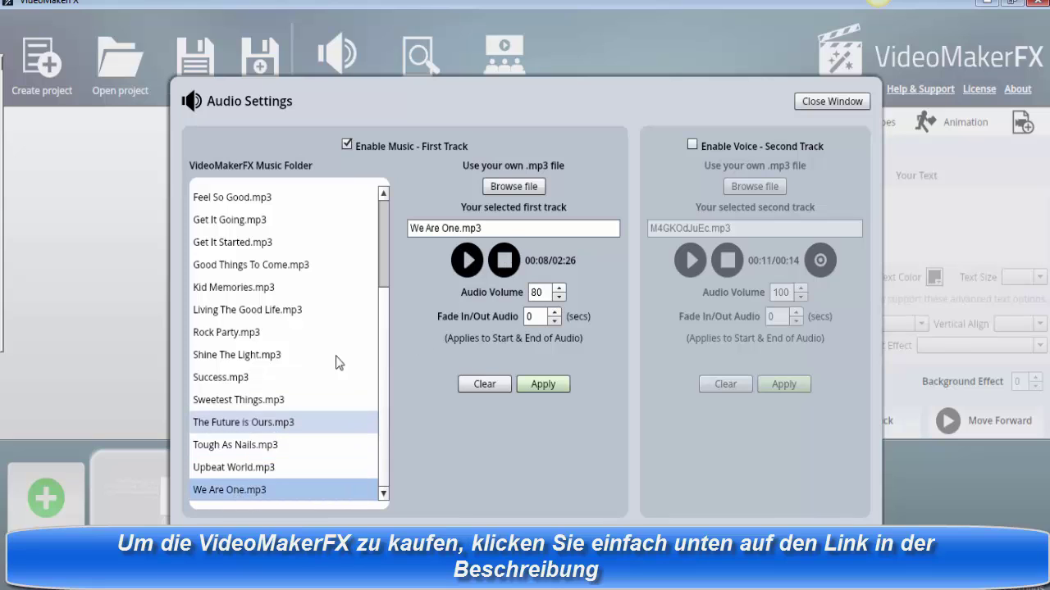
left_click(464, 263)
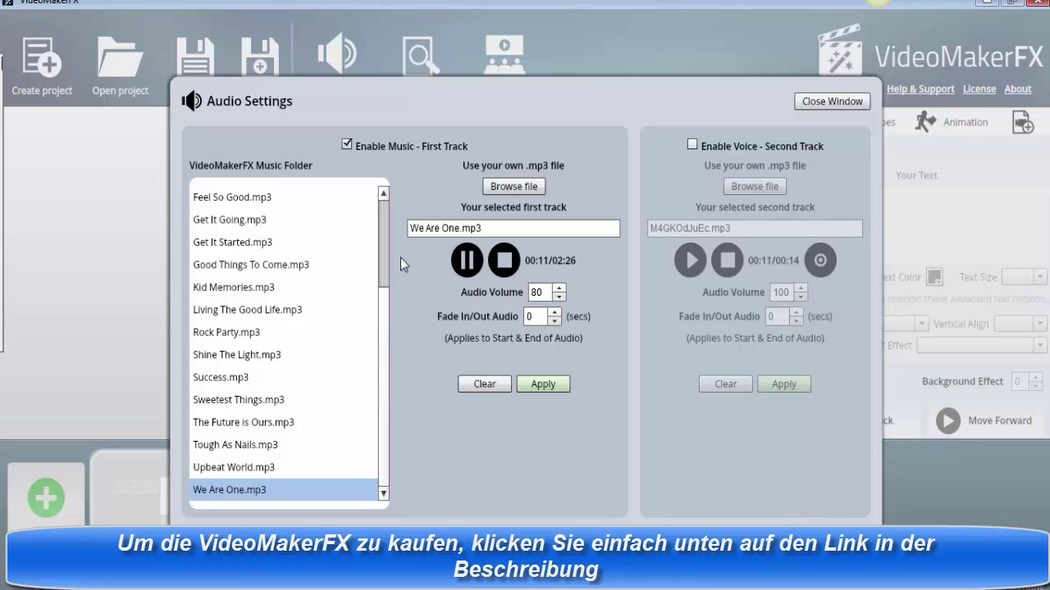
left_click(507, 258)
Step: Lower and raise the first track's audio volume in small increments, leaving it at 95
left_click(559, 299)
left_click(558, 298)
left_click(559, 298)
left_click(558, 298)
left_click(559, 298)
left_click(559, 289)
left_click(559, 288)
left_click(558, 289)
left_click(558, 289)
left_click(559, 288)
left_click(559, 288)
left_click(558, 289)
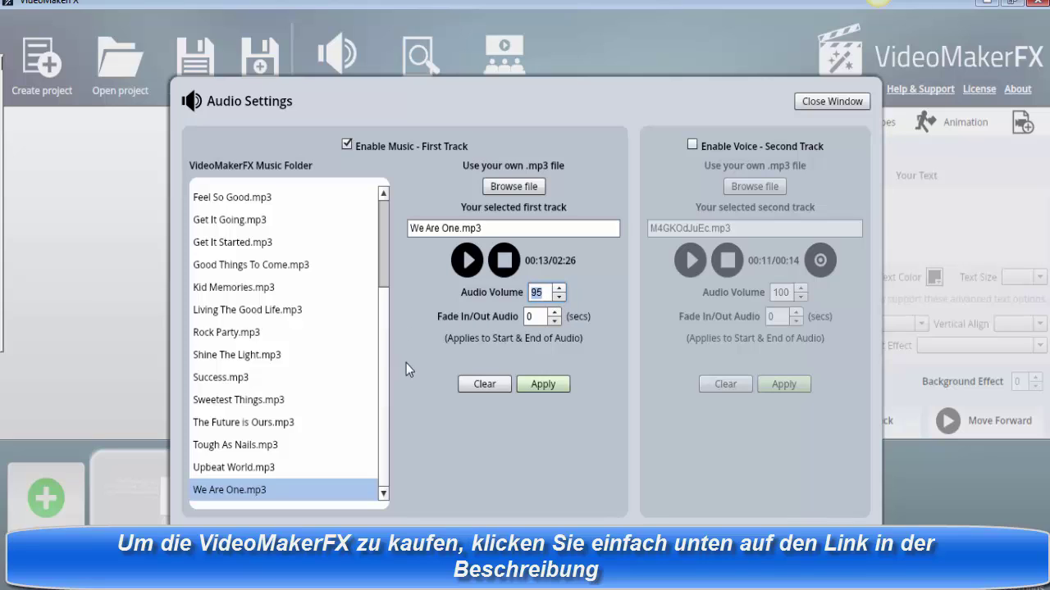